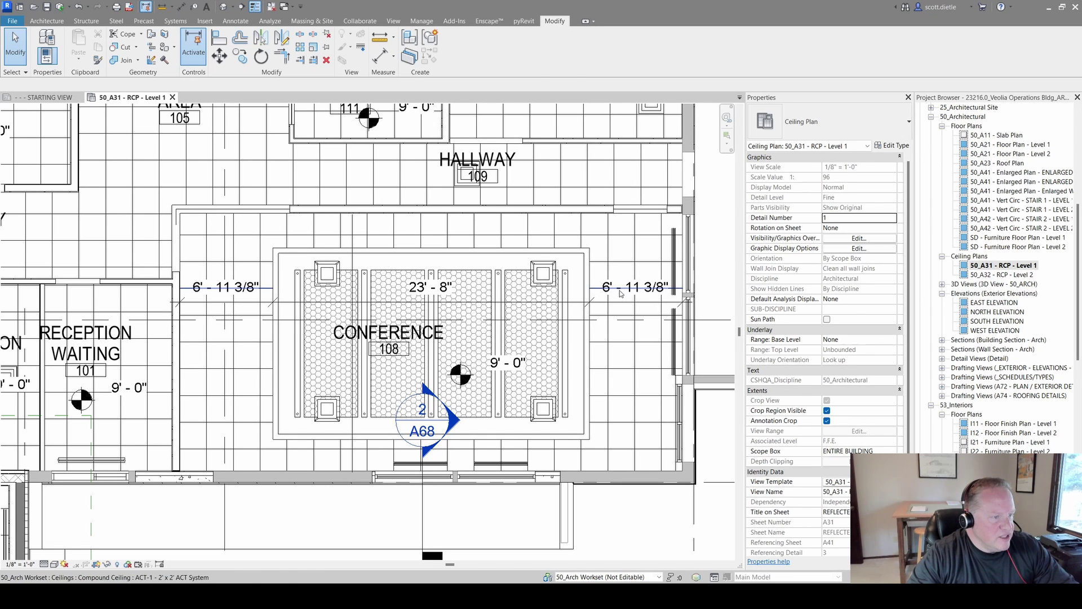
Step: Select the horizontal dimension string across the conference room ceiling
{"action": "left_click", "coordinate": [479, 320]}
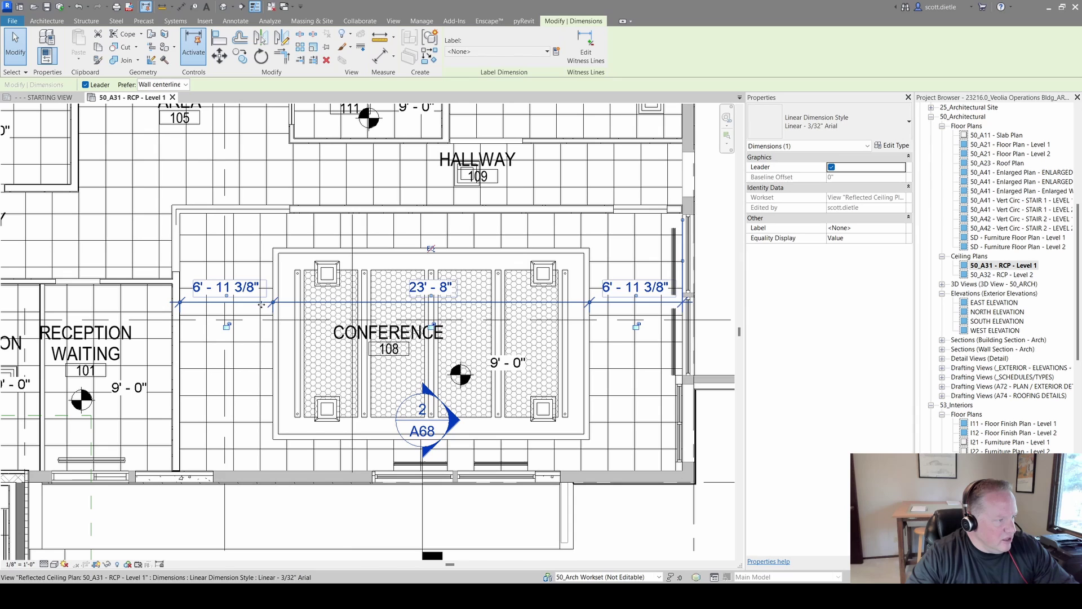
{"action": "left_click", "coordinate": [617, 292]}
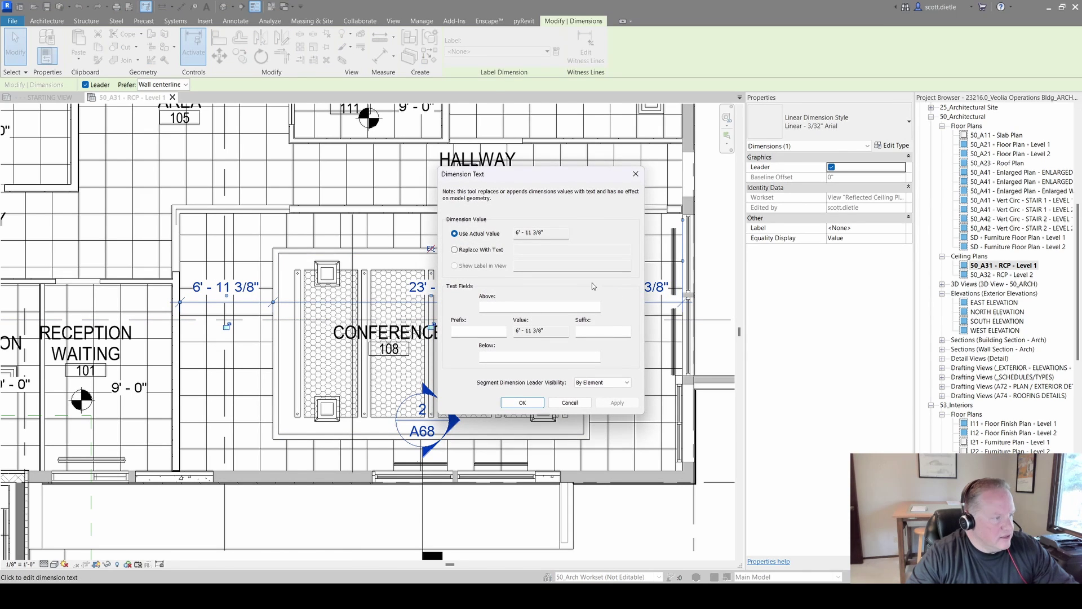
{"action": "left_click", "coordinate": [457, 250]}
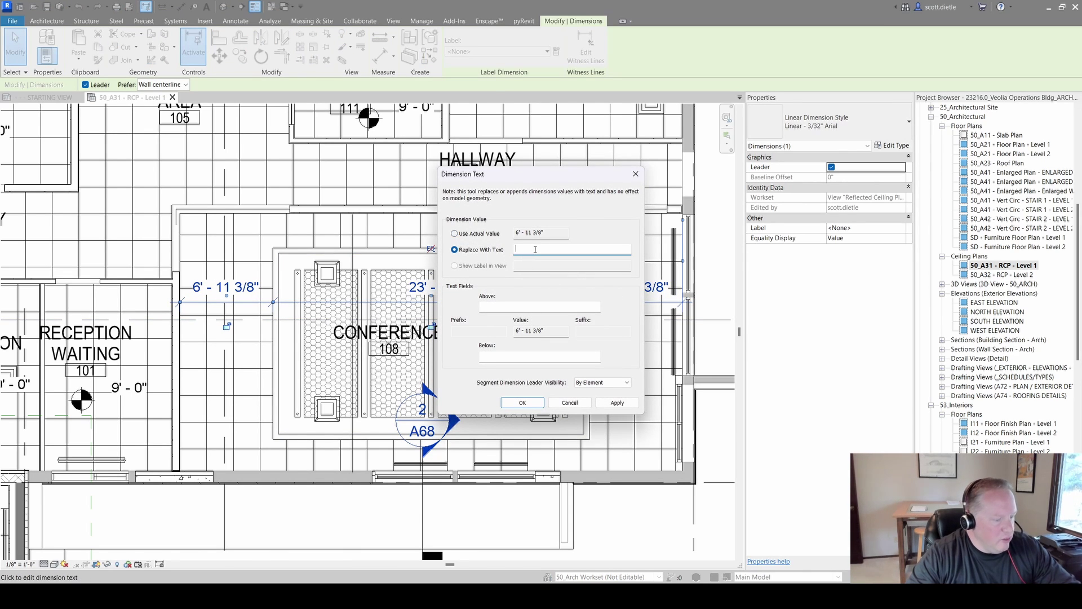
{"action": "left_click", "coordinate": [572, 249]}
{"action": "type", "text": "EQ"}
{"action": "left_click", "coordinate": [539, 402]}
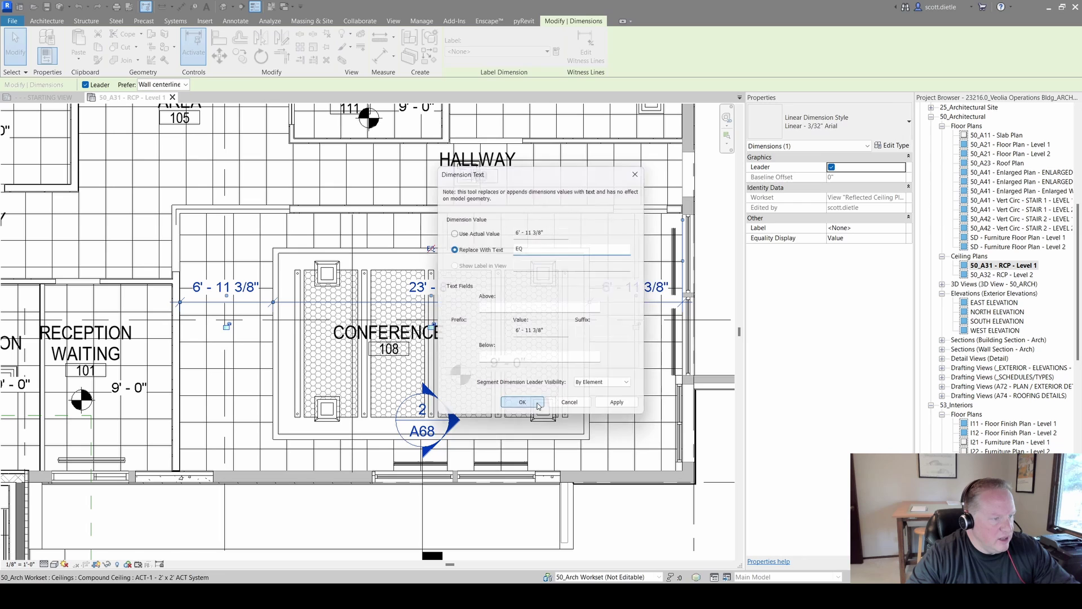
{"action": "key", "text": "Escape"}
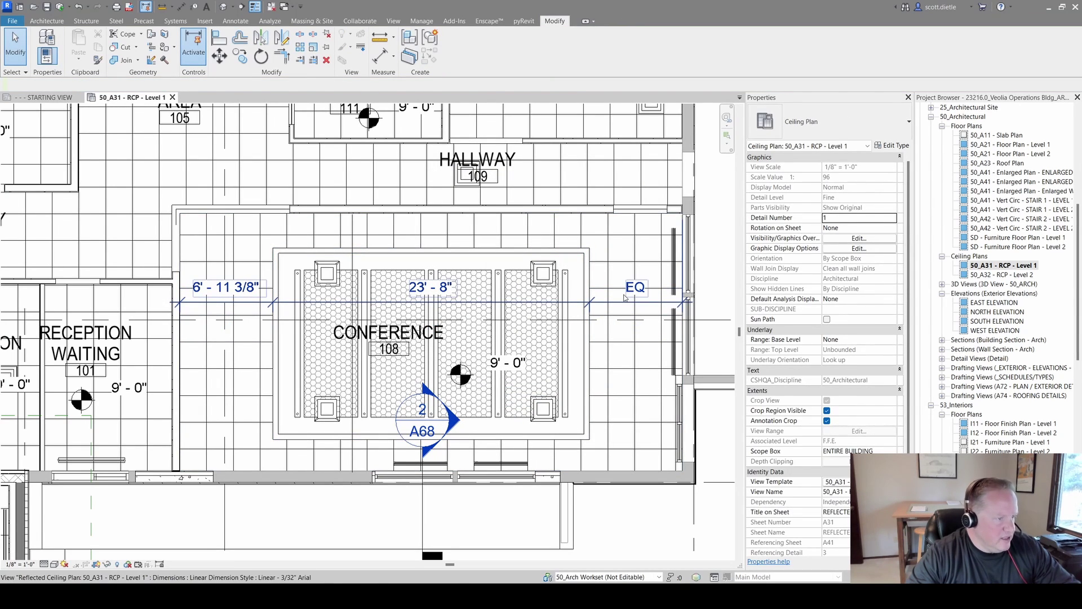
{"action": "key", "text": "ctrl+z"}
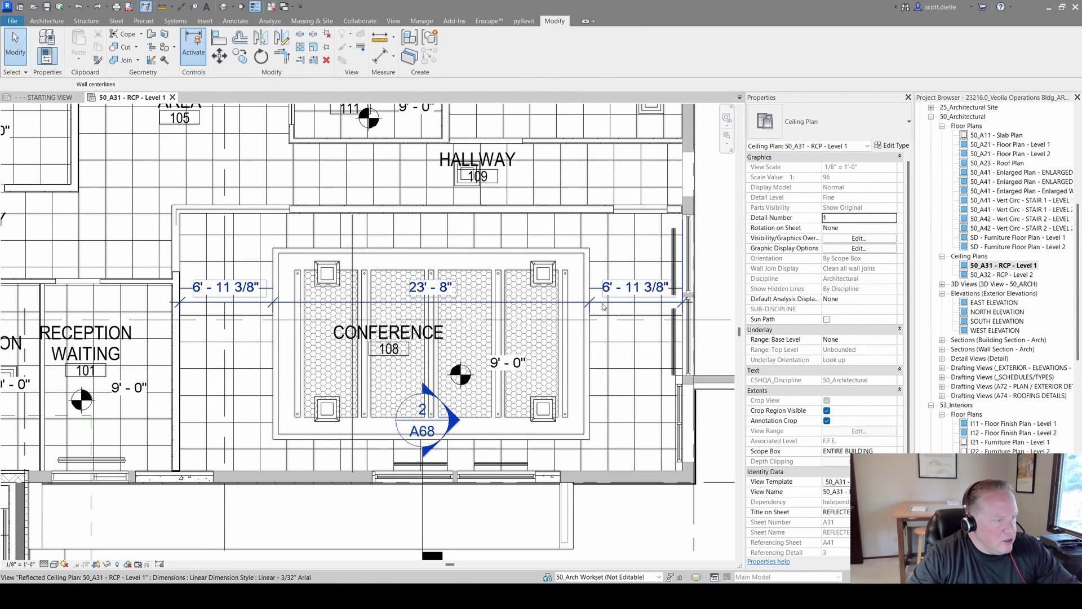
{"action": "left_click", "coordinate": [603, 306]}
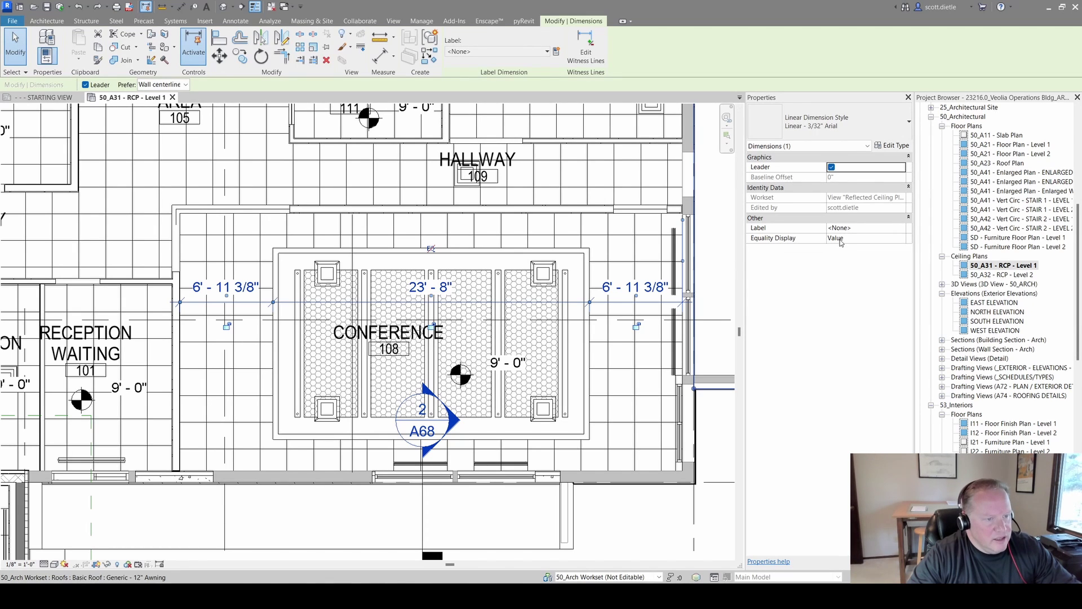
Step: Set the horizontal dimension's Equality Display to Equality Text so its outer segments show EQ
{"action": "left_click", "coordinate": [901, 238]}
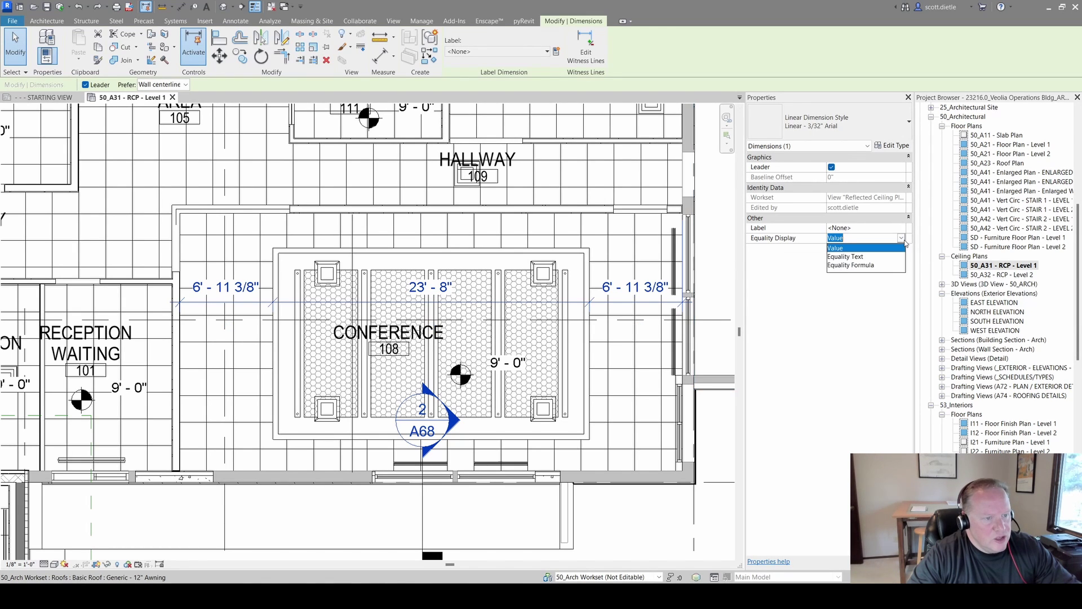
{"action": "left_click", "coordinate": [873, 257]}
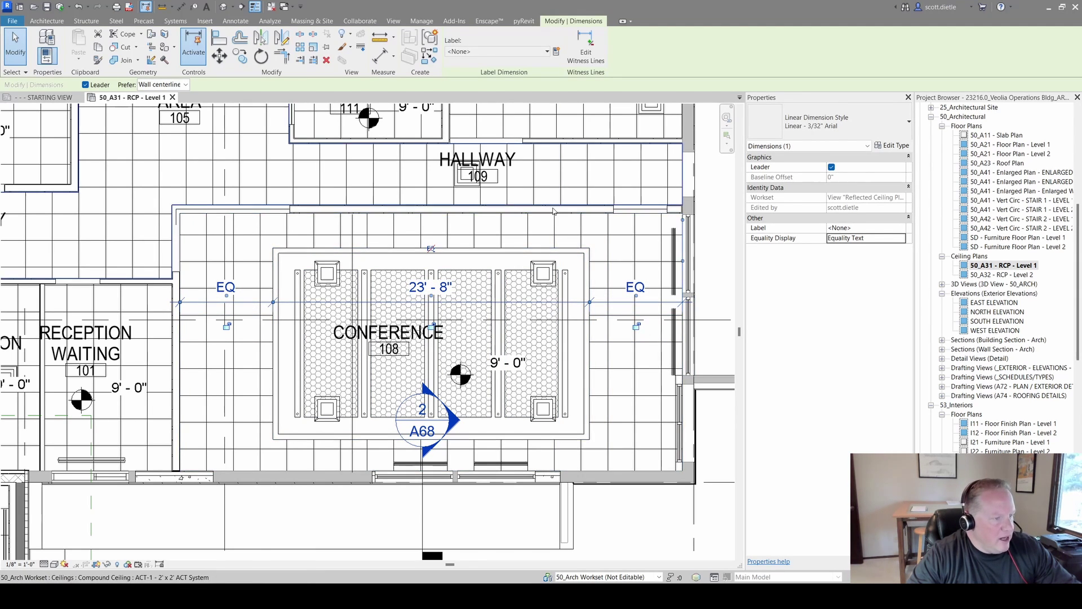
Step: Add a vertical aligned dimension from the walls to the soffit: 2' - 7 1/8", 14' - 3 3/4", 2' - 4 3/8"
{"action": "left_click", "coordinate": [381, 59]}
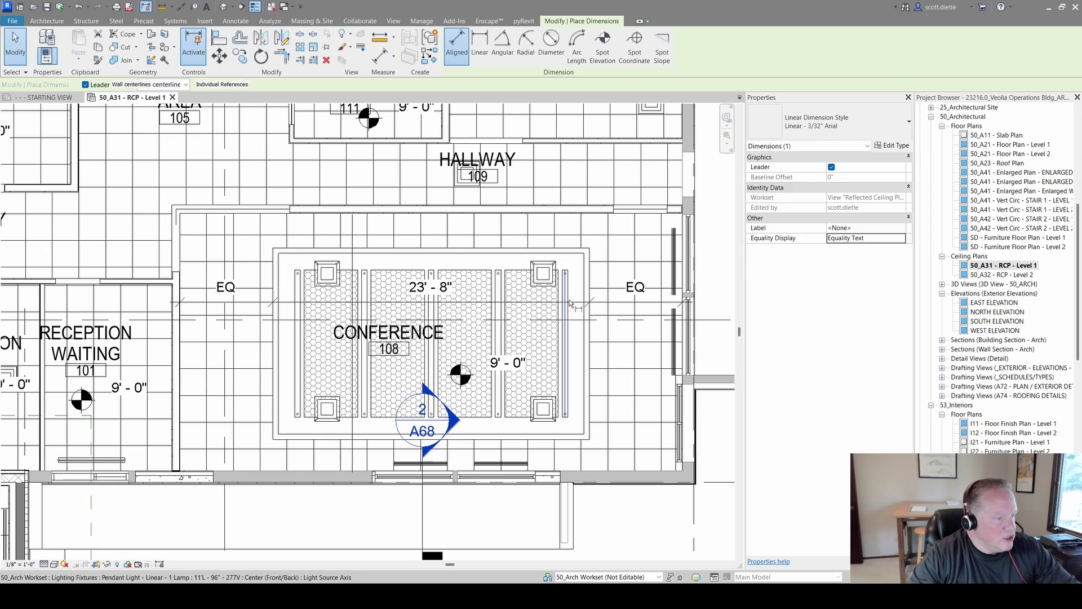
{"action": "left_click", "coordinate": [592, 473]}
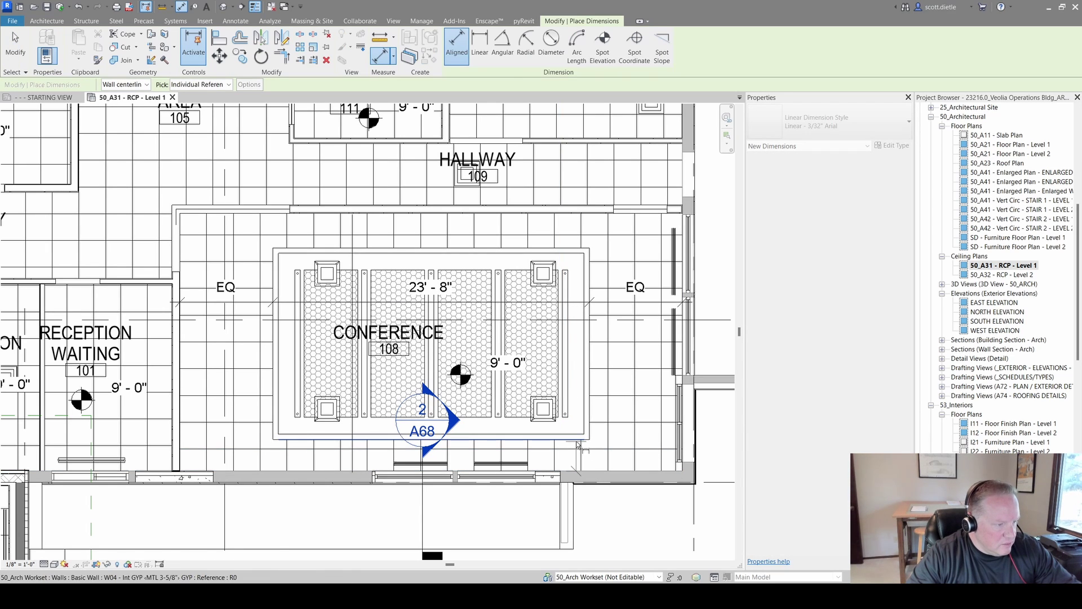
{"action": "left_click", "coordinate": [578, 440]}
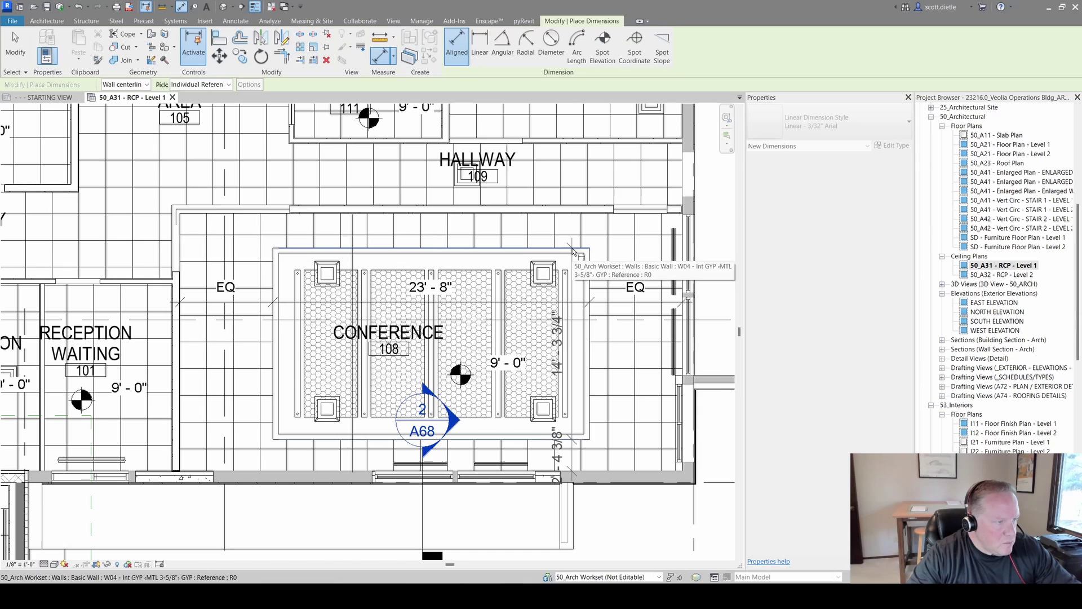
{"action": "scroll", "coordinate": [576, 237], "scroll_direction": "up", "scroll_amount": 2}
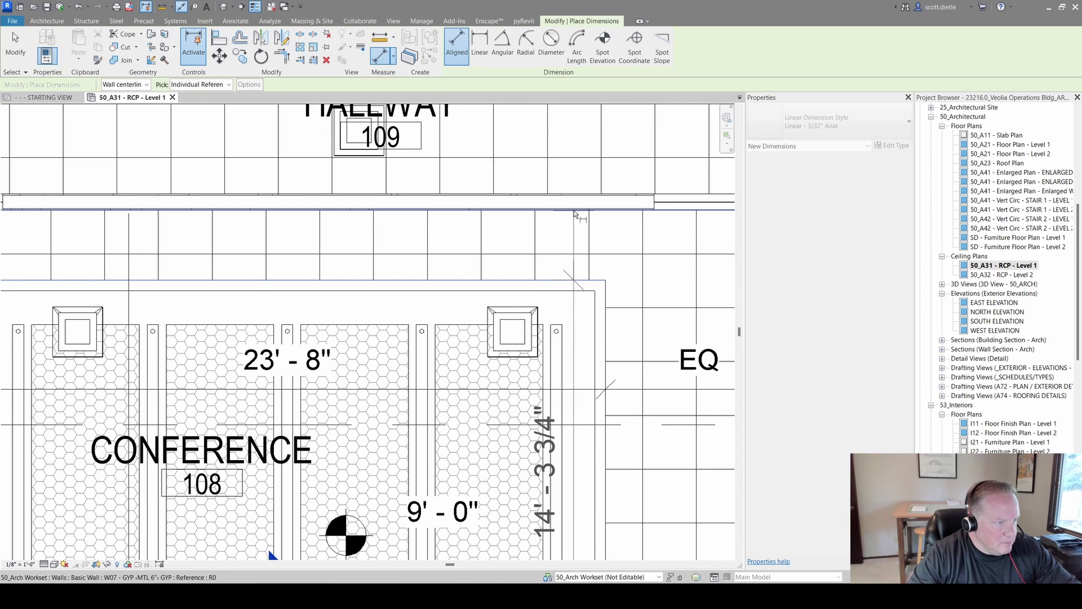
{"action": "scroll", "coordinate": [607, 246], "scroll_direction": "down", "scroll_amount": 2}
{"action": "scroll", "coordinate": [615, 265], "scroll_direction": "down", "scroll_amount": 1}
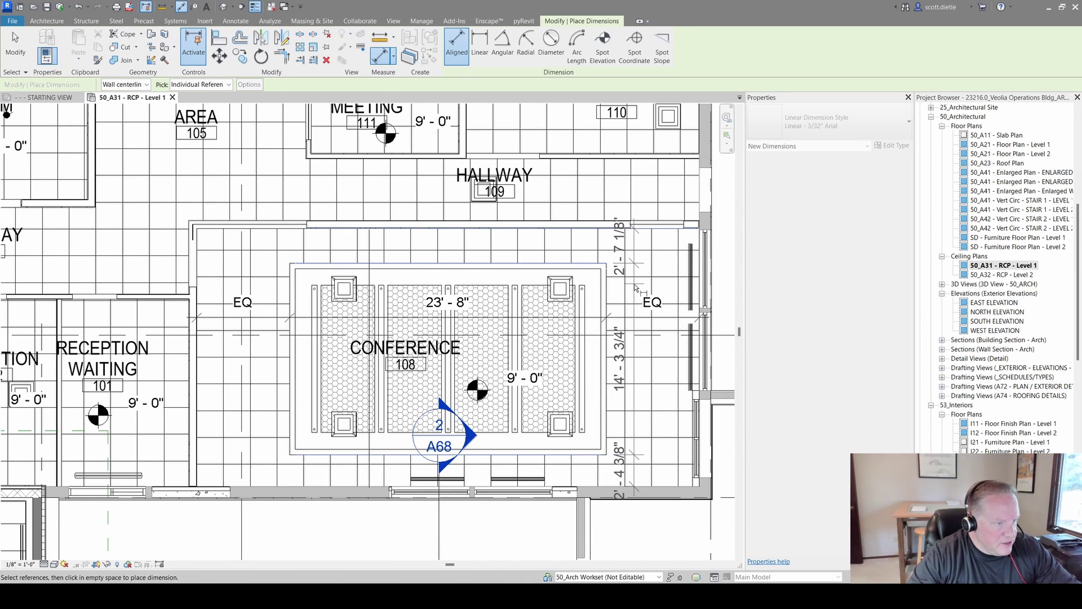
{"action": "left_click", "coordinate": [620, 314]}
{"action": "key", "text": "Escape"}
{"action": "key", "text": "Escape"}
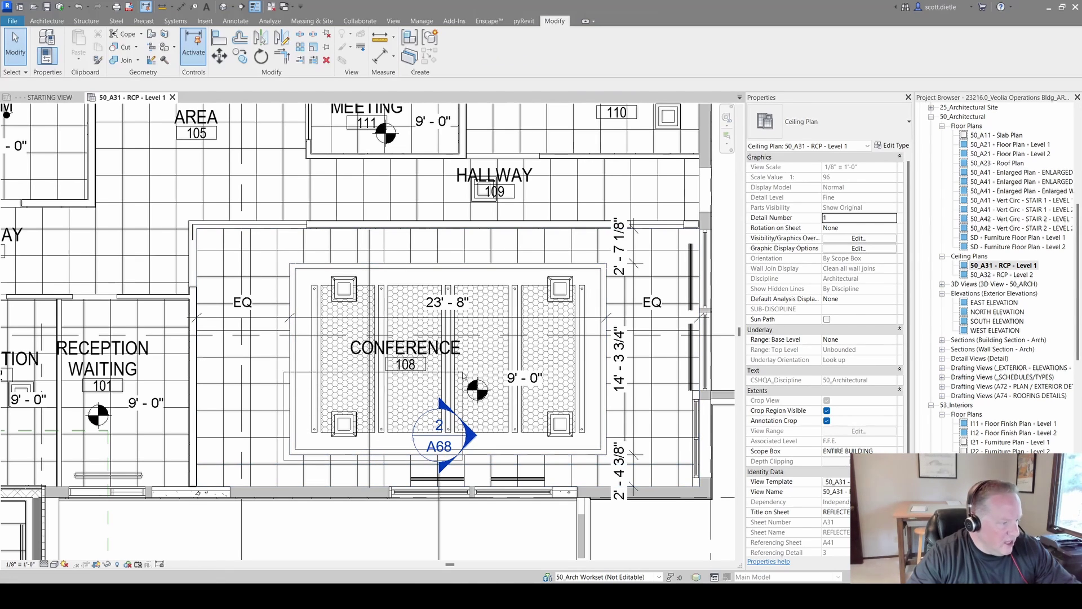
Step: Edit the soffit's temporary dimension so both gaps measure 2' - 5 3/4"
{"action": "left_click", "coordinate": [543, 274]}
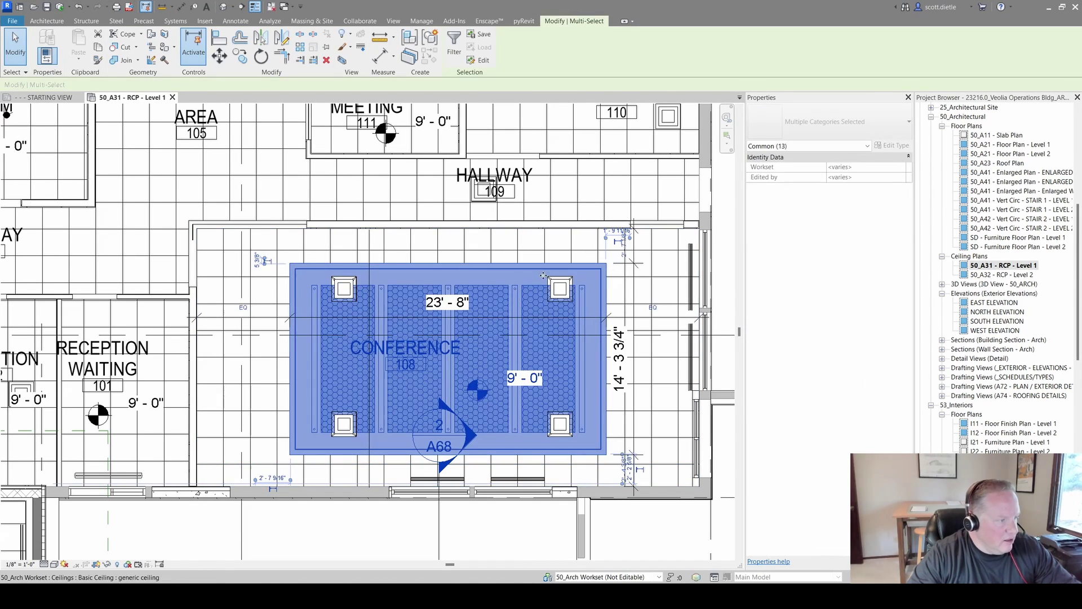
{"action": "middle_click_drag", "start_coordinate": [655, 313], "coordinate": [649, 311]}
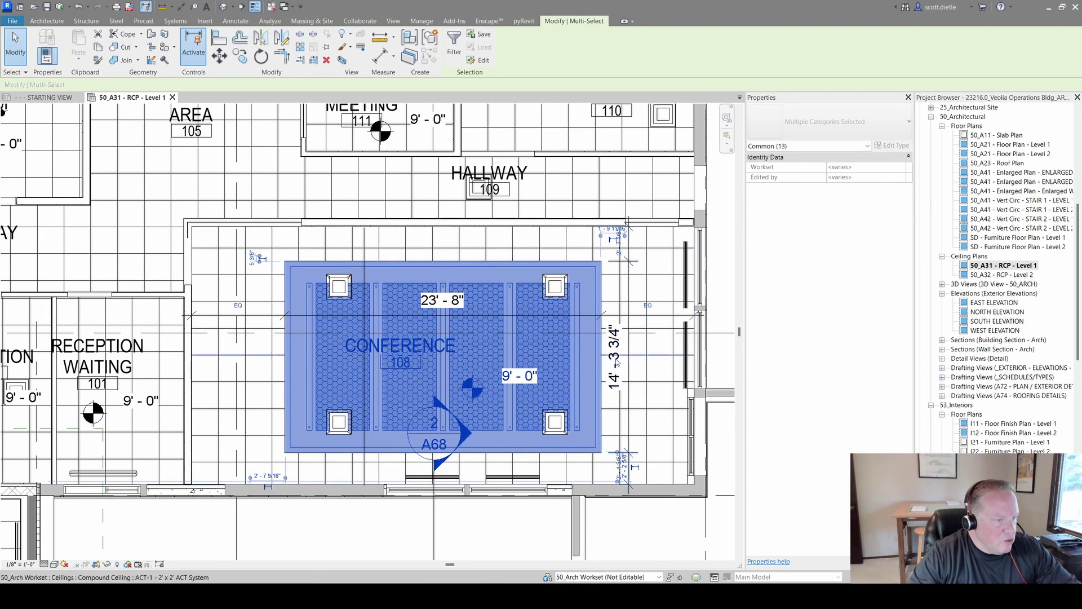
{"action": "scroll", "coordinate": [626, 309], "scroll_direction": "up", "scroll_amount": 2}
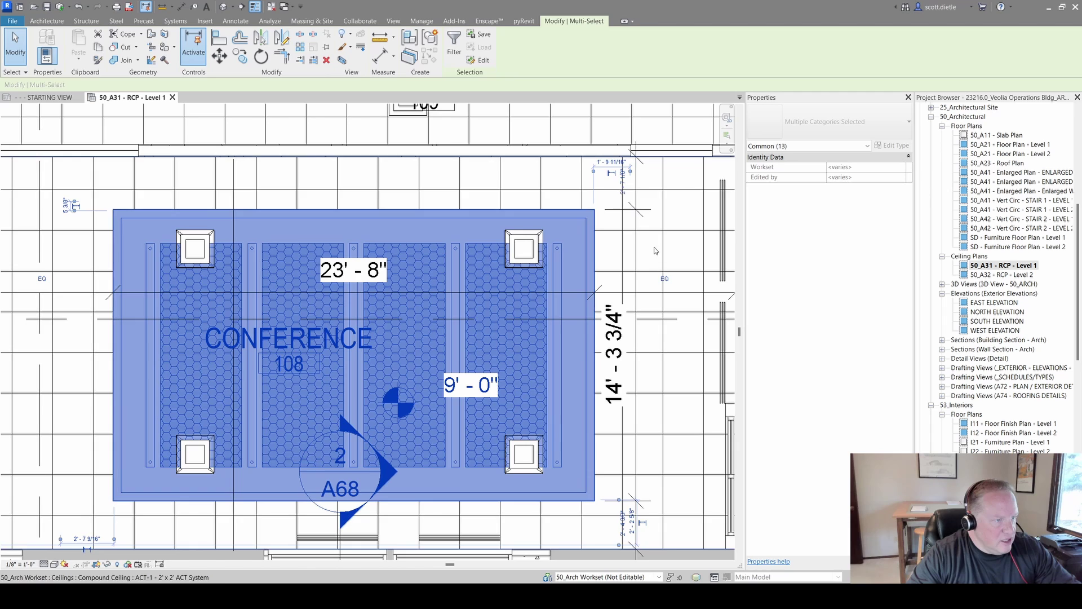
{"action": "mouse_move", "coordinate": [623, 185]}
{"action": "middle_mouse_down"}
{"action": "mouse_move", "coordinate": [613, 204]}
{"action": "mouse_move", "coordinate": [623, 174]}
{"action": "middle_mouse_up"}
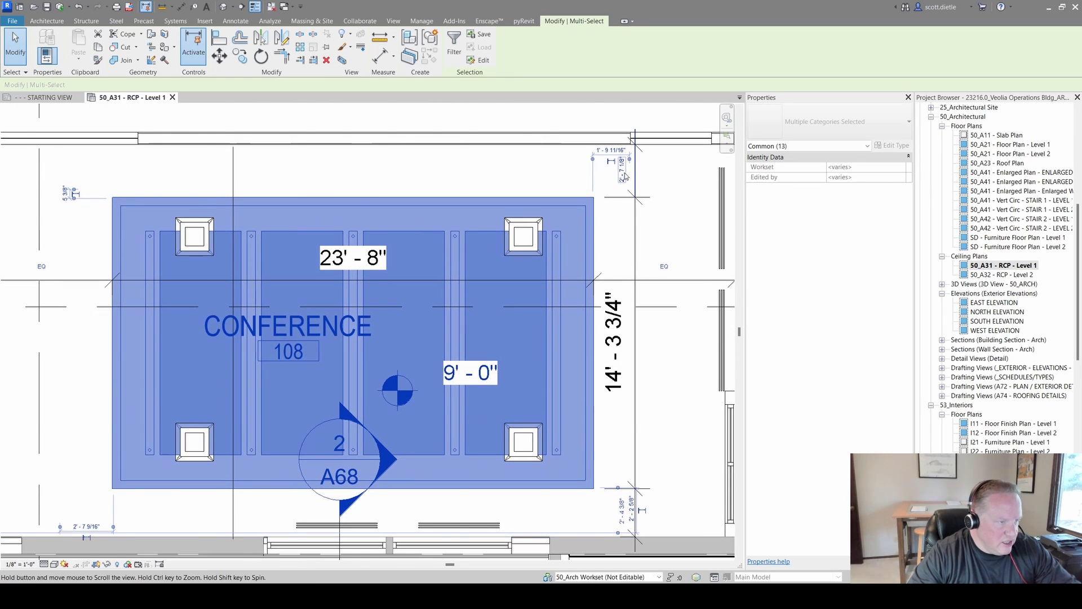
{"action": "left_click", "coordinate": [624, 169]}
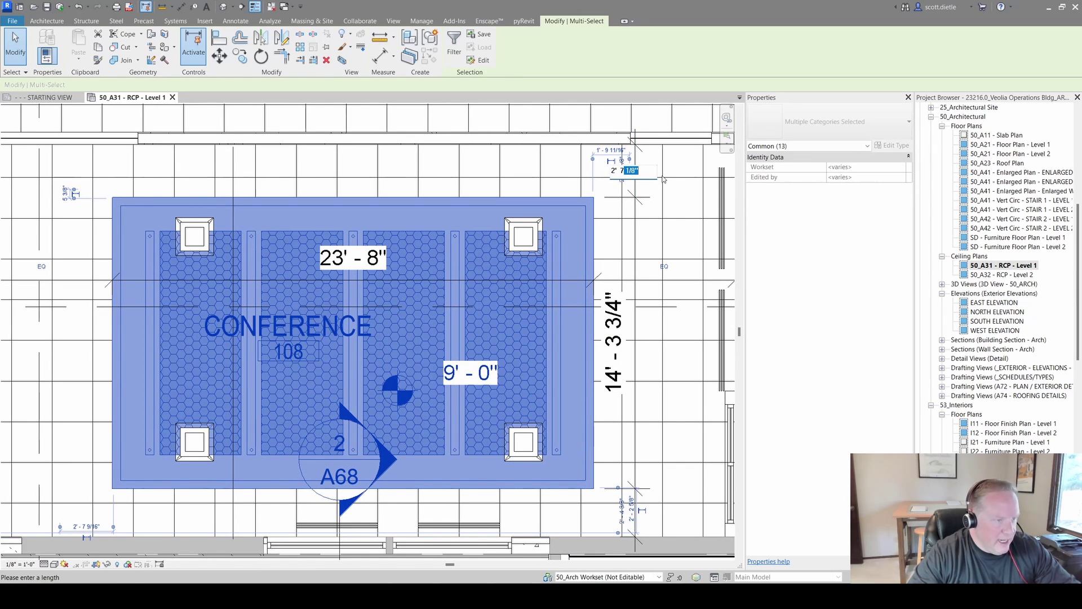
{"action": "key", "text": "Return"}
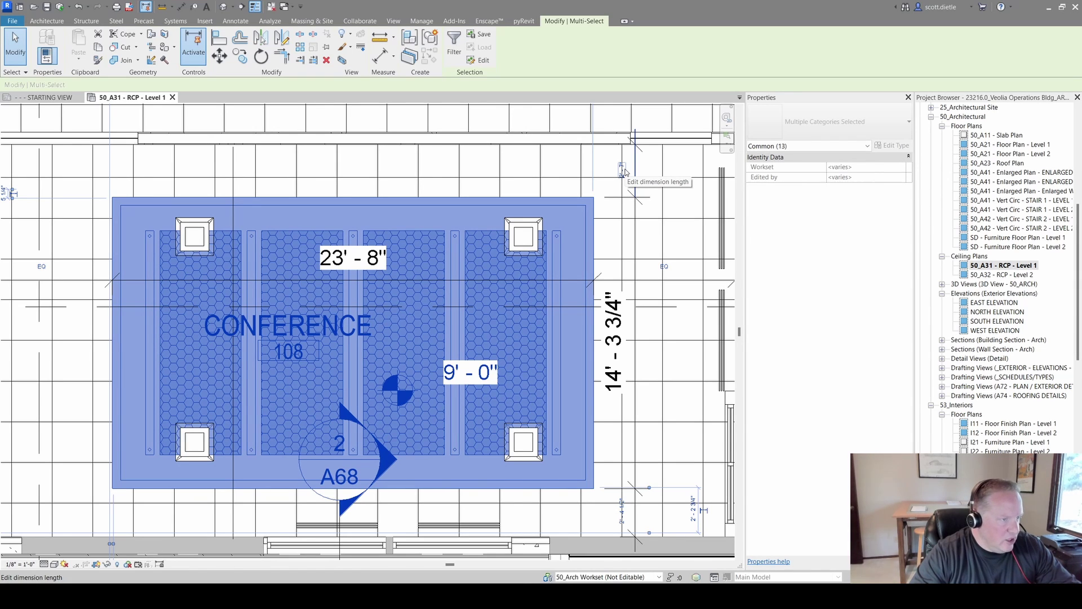
{"action": "left_click", "coordinate": [622, 171]}
{"action": "type", "text": "1/4\""}
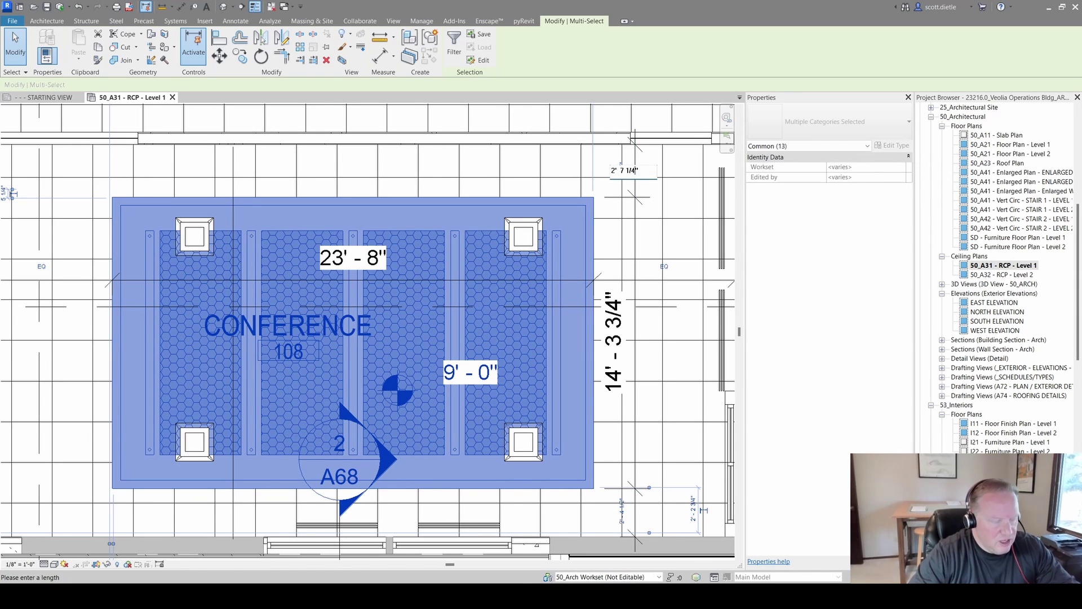
{"action": "key", "text": "Return"}
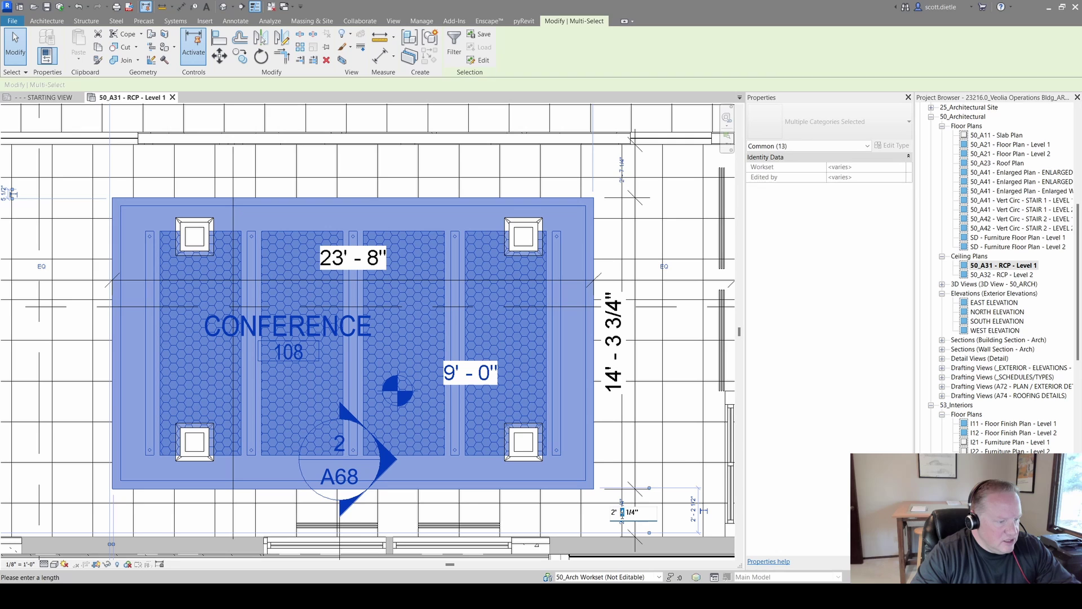
{"action": "type", "text": "5"}
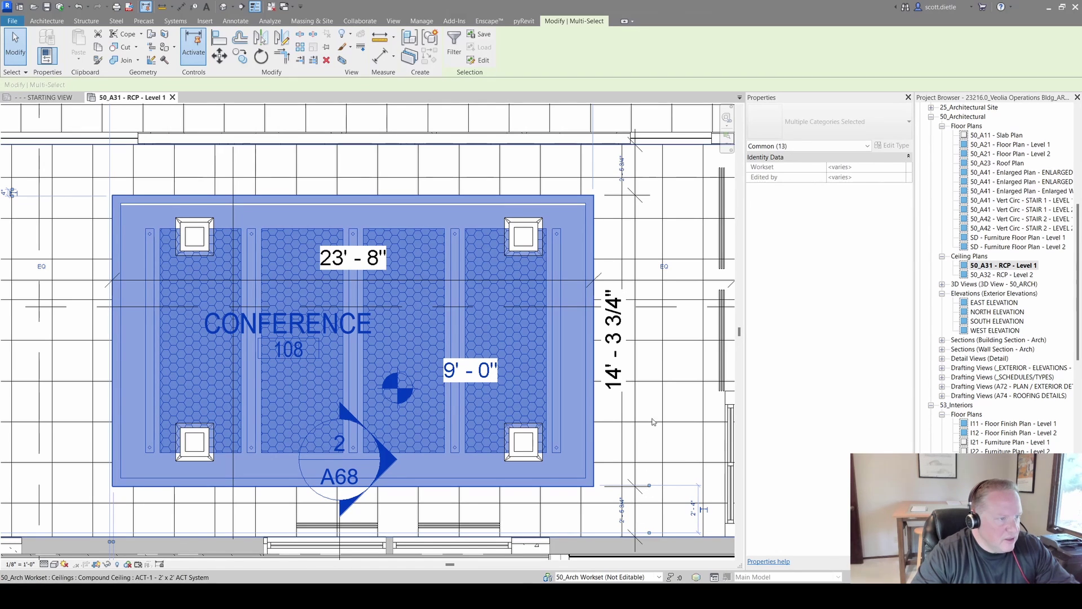
{"action": "key", "text": "Return"}
{"action": "scroll", "coordinate": [628, 166], "scroll_direction": "up", "scroll_amount": 3}
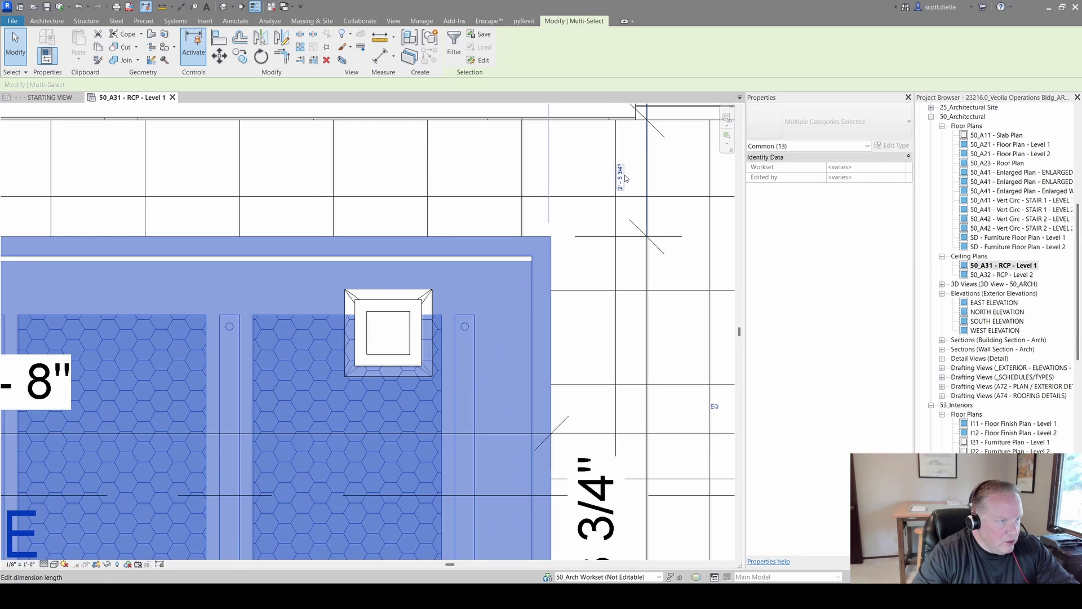
{"action": "key", "text": "Escape"}
{"action": "scroll", "coordinate": [666, 179], "scroll_direction": "down", "scroll_amount": 2}
{"action": "scroll", "coordinate": [660, 182], "scroll_direction": "down", "scroll_amount": 1}
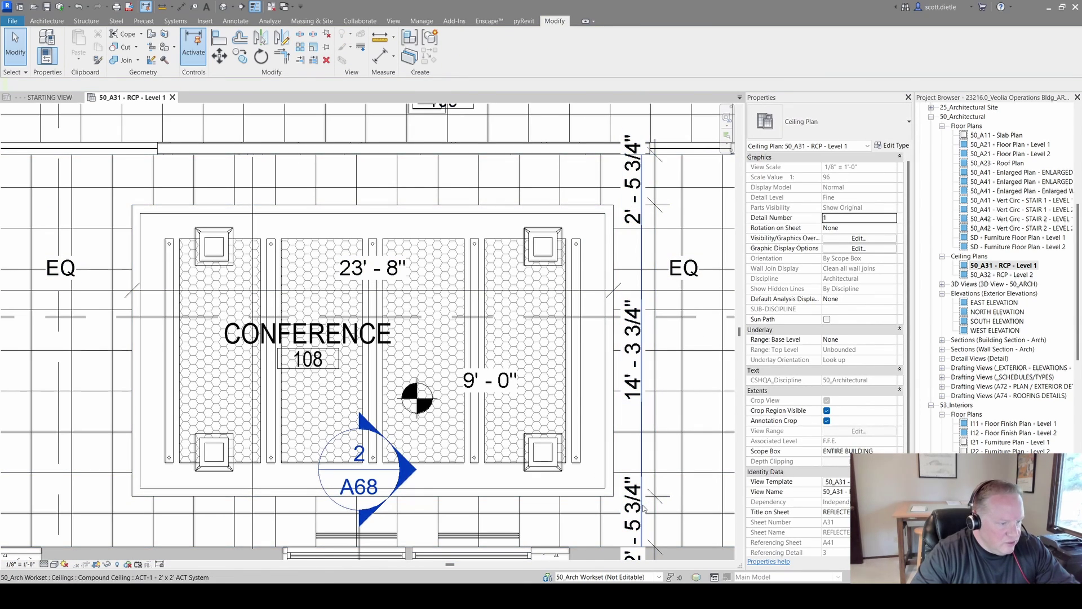
{"action": "middle_click_drag", "start_coordinate": [660, 458], "coordinate": [590, 354]}
{"action": "scroll", "coordinate": [589, 353], "scroll_direction": "down", "scroll_amount": 1}
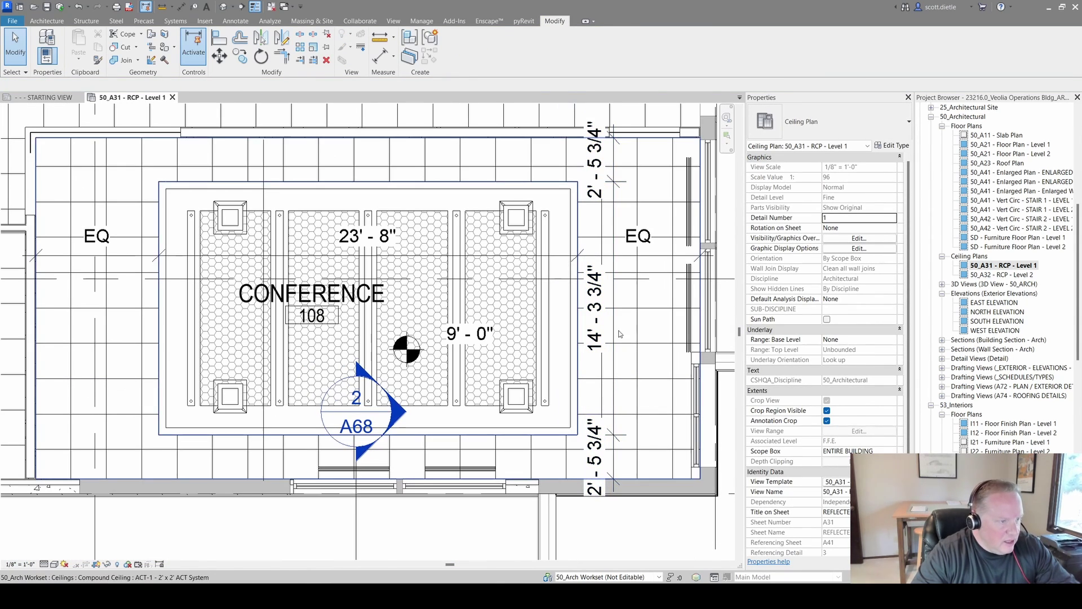
Step: Set the vertical dimension string's Equality Display to Equality Text, showing EQ around 14' - 3 3/4"
{"action": "left_click", "coordinate": [612, 372]}
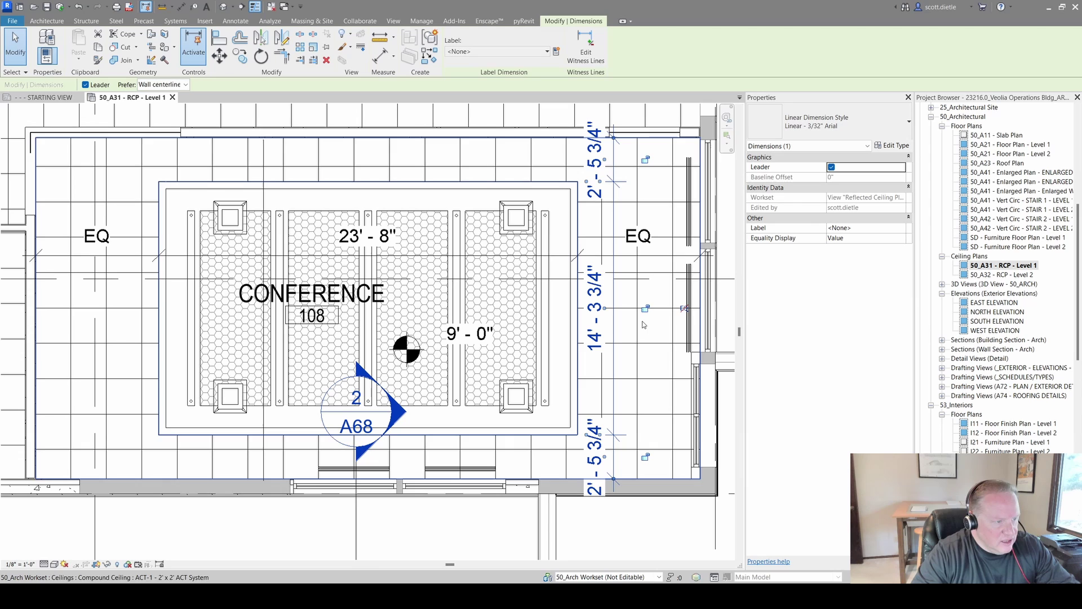
{"action": "left_click", "coordinate": [903, 238]}
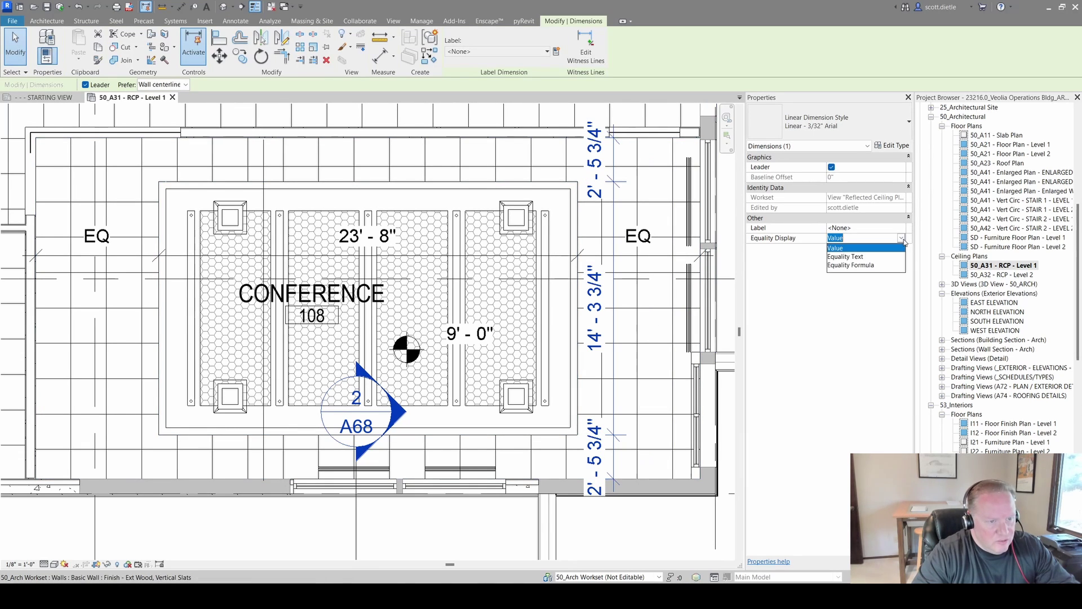
{"action": "left_click", "coordinate": [879, 256]}
{"action": "key", "text": "Escape"}
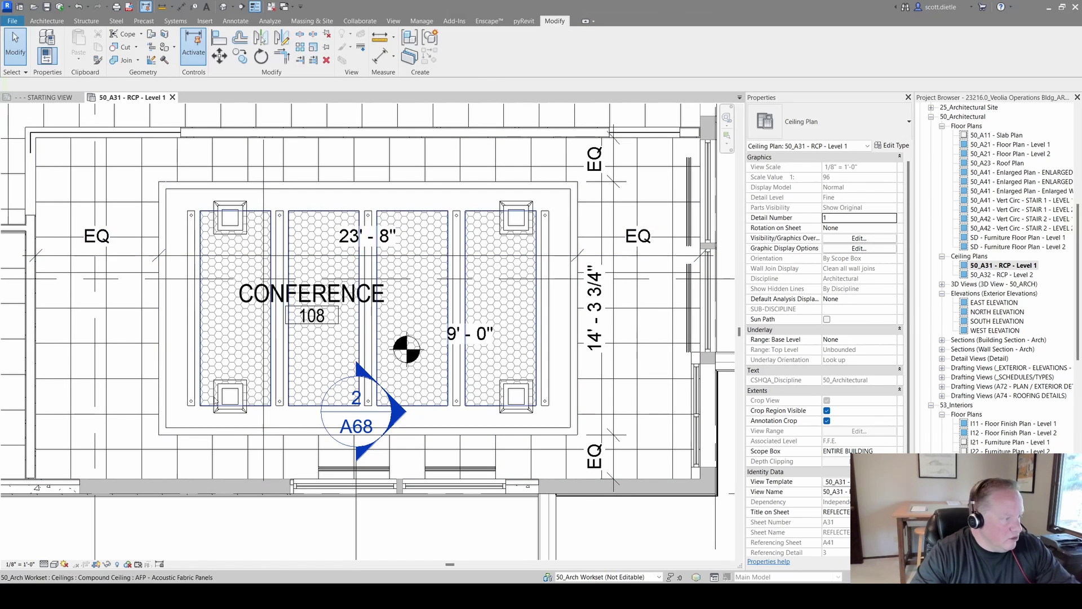
{"action": "mouse_move", "coordinate": [327, 427]}
{"action": "middle_mouse_down"}
{"action": "mouse_move", "coordinate": [365, 440]}
{"action": "mouse_move", "coordinate": [350, 436]}
{"action": "middle_mouse_up"}
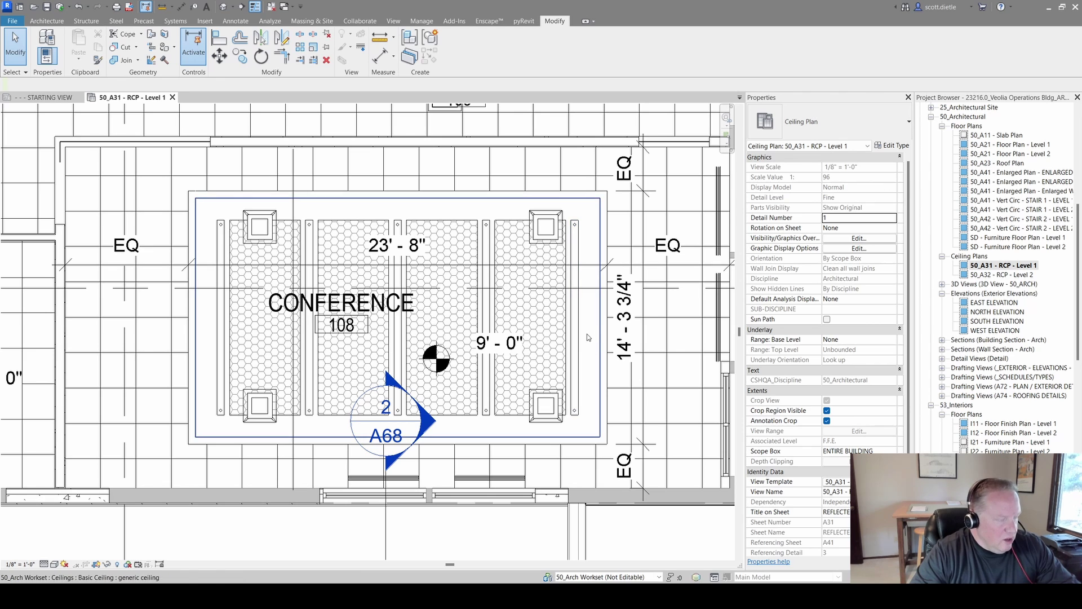
Step: Move the soffit's top wall so the middle dimension reads 14' - 4 1/4" between EQ gaps
{"action": "left_click", "coordinate": [541, 203]}
{"action": "scroll", "coordinate": [632, 319], "scroll_direction": "up", "scroll_amount": 1}
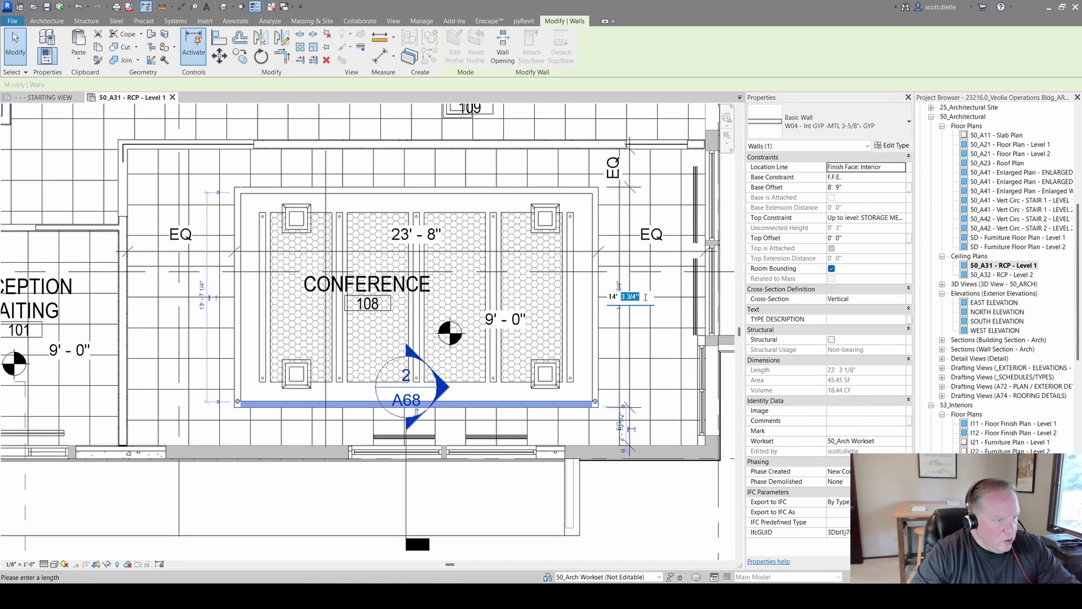
{"action": "key", "text": "Return"}
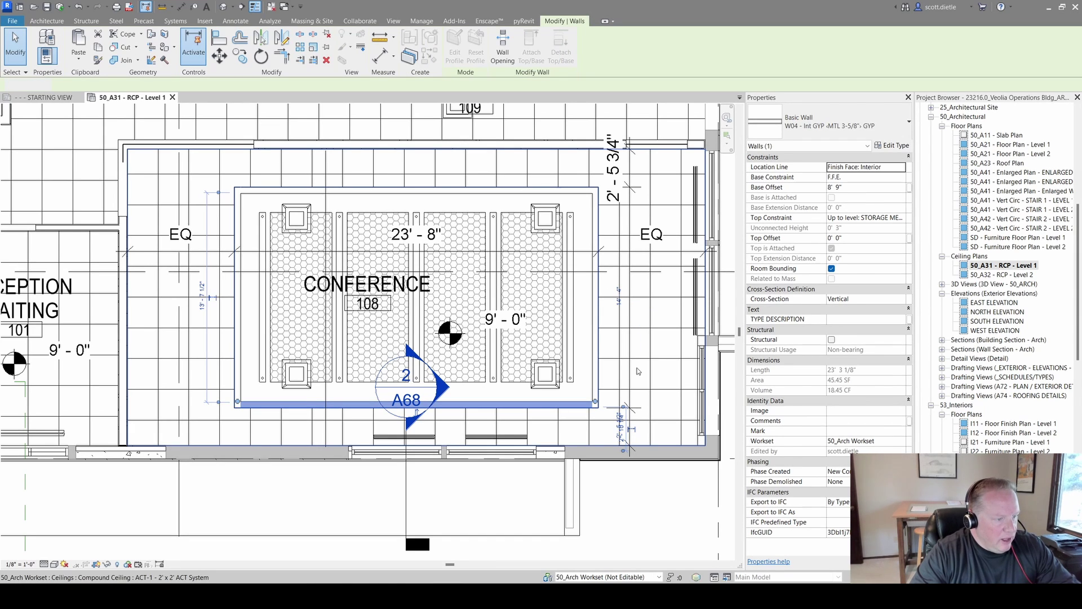
{"action": "key", "text": "Escape"}
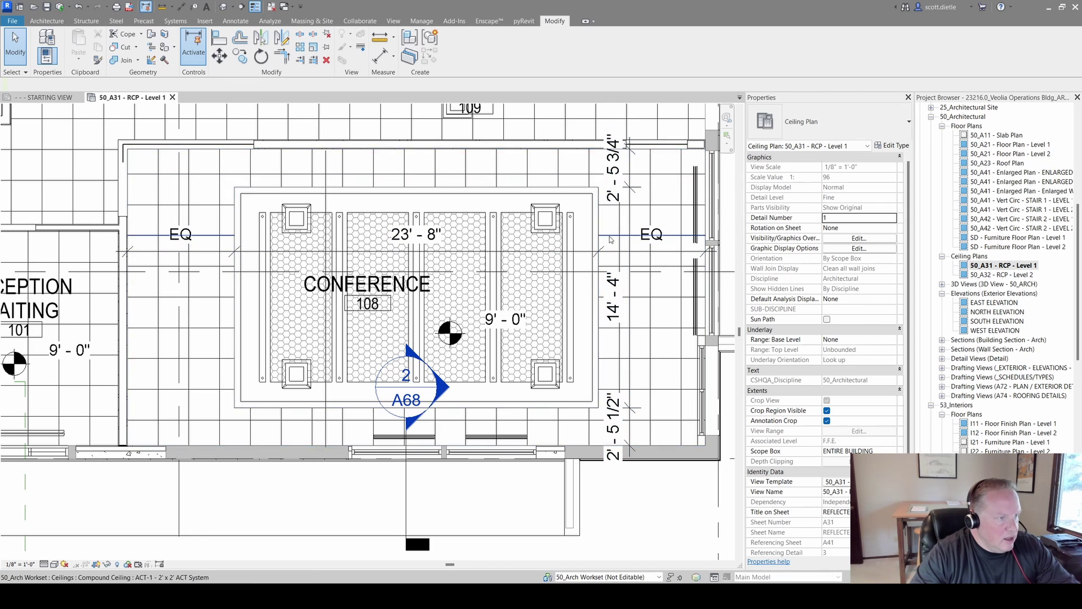
{"action": "left_click", "coordinate": [581, 195]}
{"action": "left_click", "coordinate": [622, 168]}
{"action": "type", "text": "2' 5"}
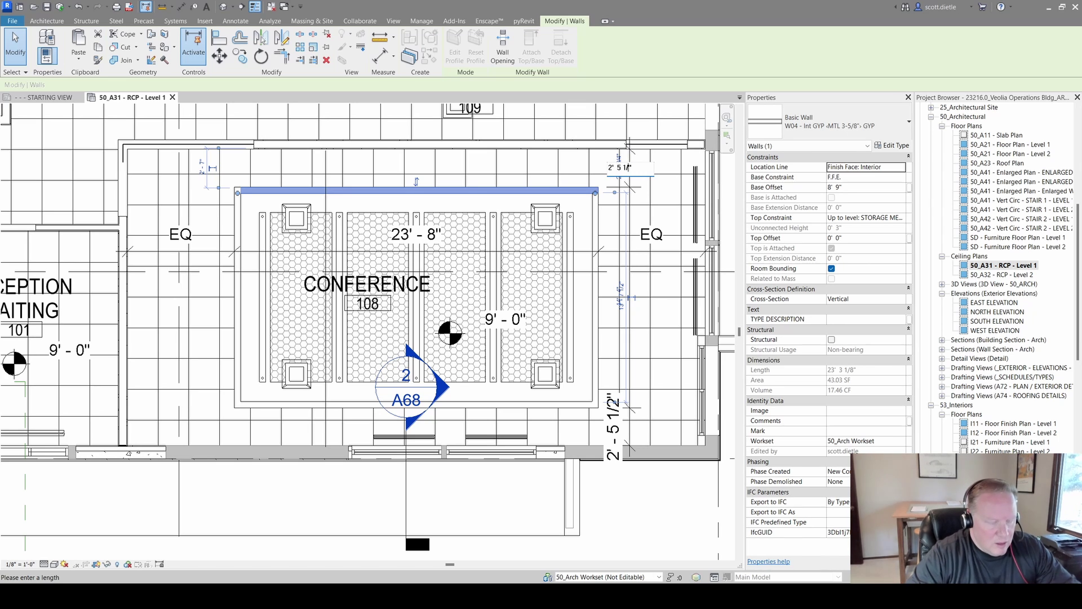
{"action": "type", "text": "1/2"}
{"action": "key", "text": "Return"}
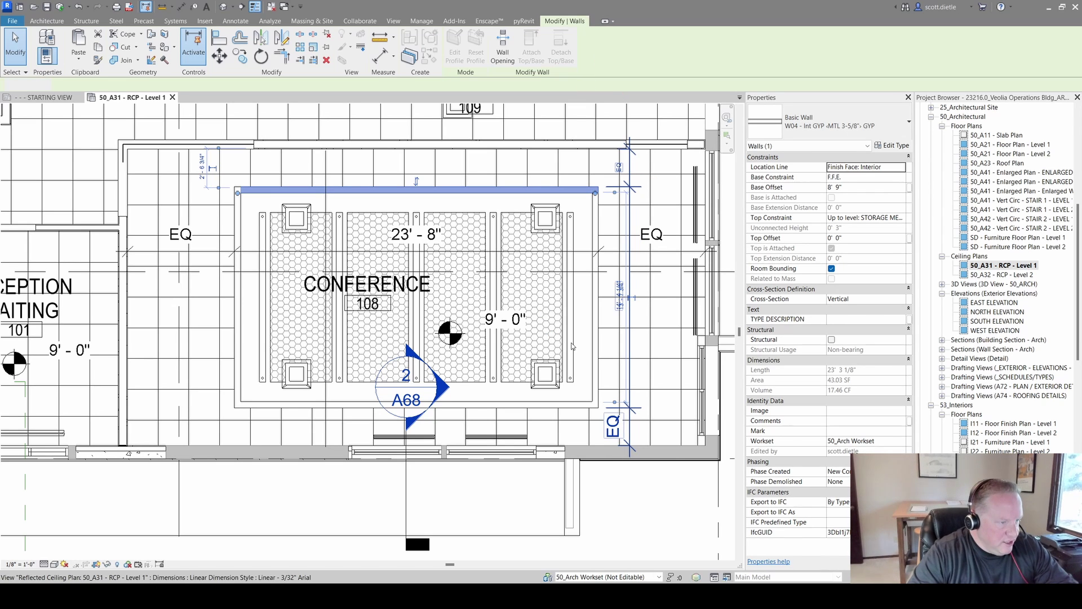
{"action": "left_click", "coordinate": [611, 227]}
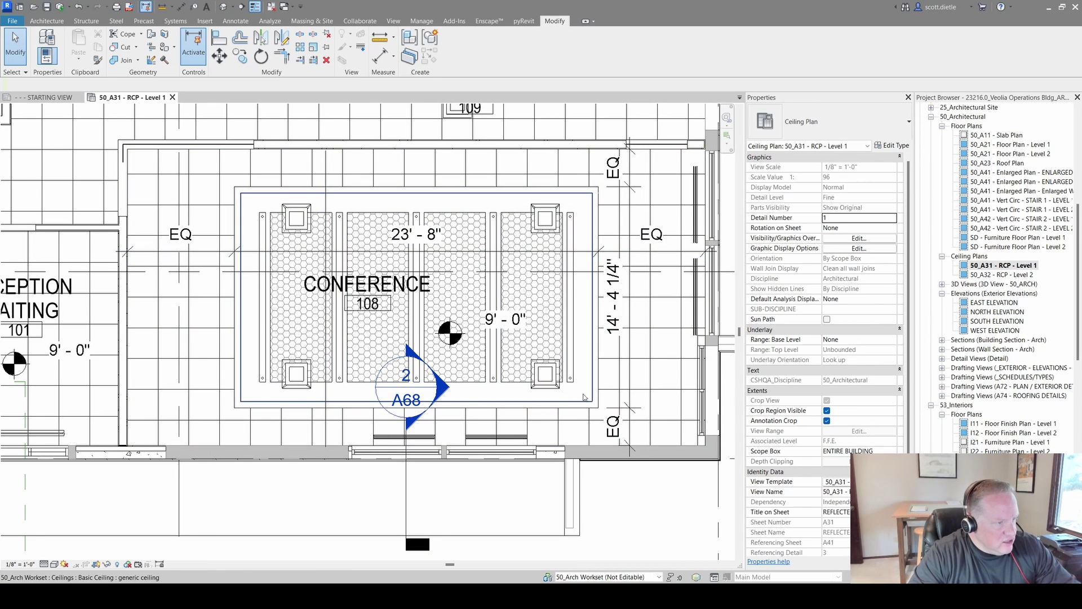
Step: Offset the top and bottom soffit walls by 1/8" so the soffit measures 14' - 4"
{"action": "middle_click_drag", "start_coordinate": [625, 371], "coordinate": [573, 385]}
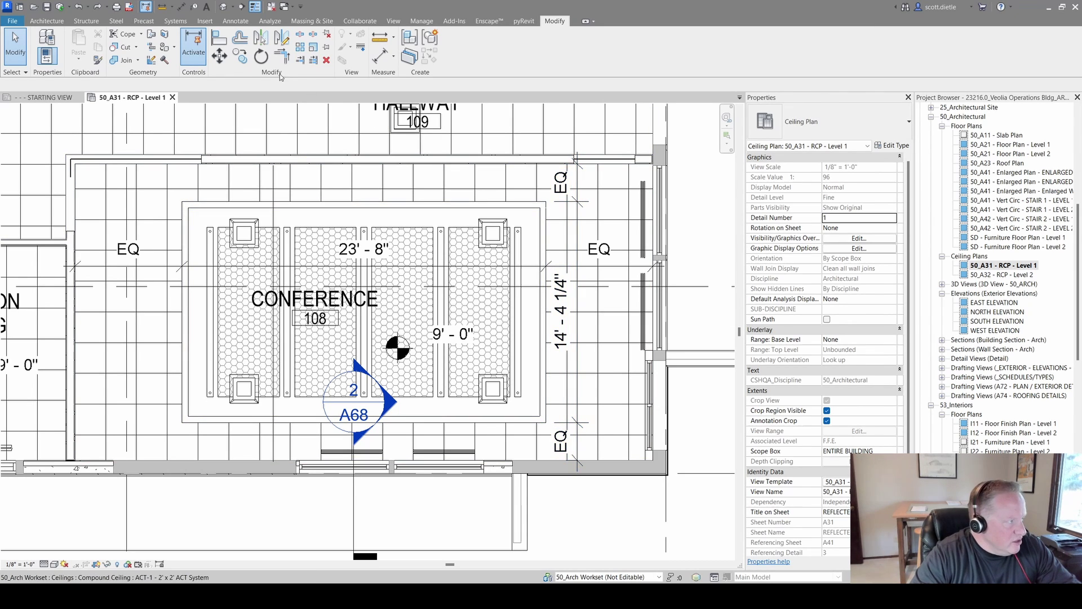
{"action": "left_click", "coordinate": [239, 37]}
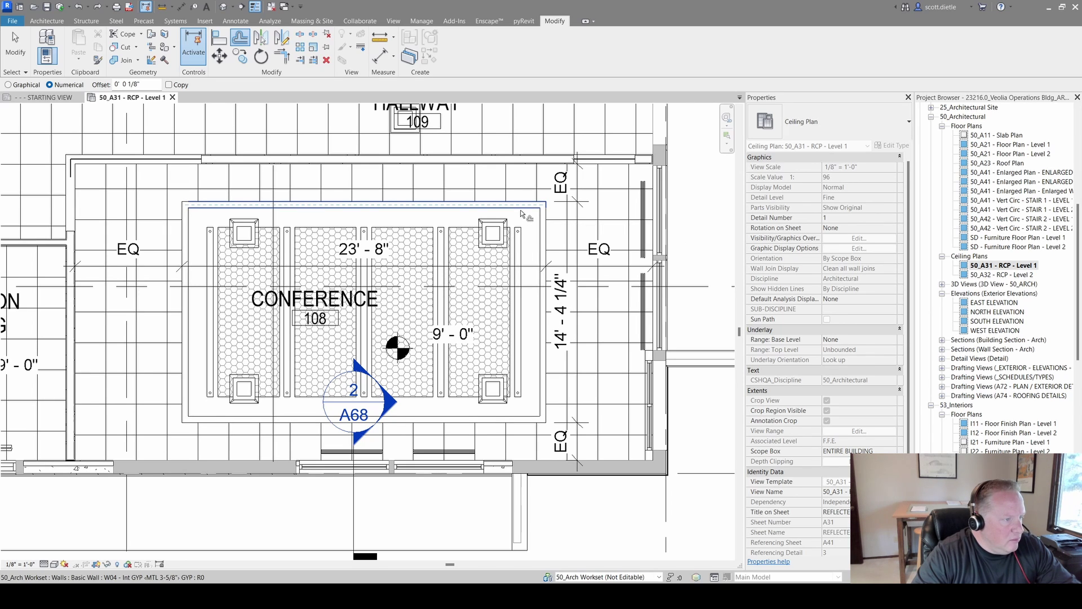
{"action": "left_click", "coordinate": [522, 214]}
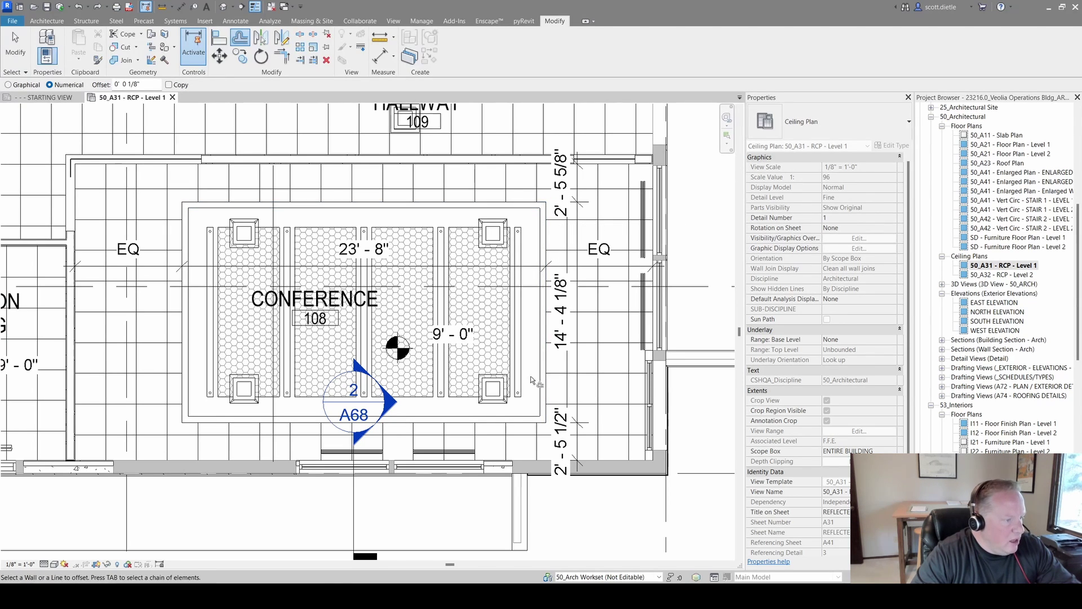
{"action": "left_click", "coordinate": [503, 420]}
{"action": "key", "text": "Escape"}
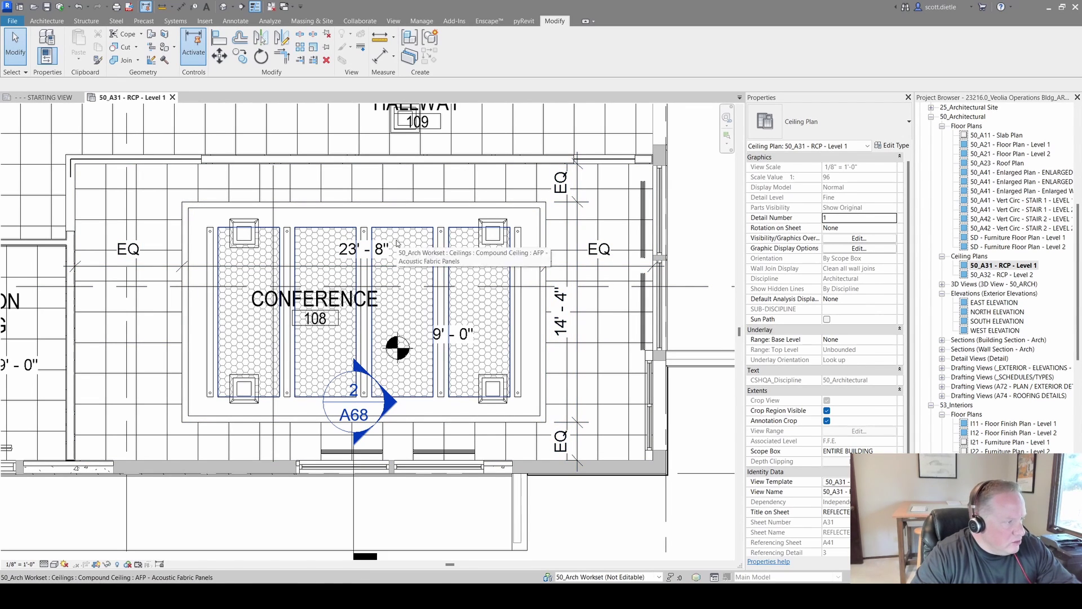
{"action": "left_click", "coordinate": [502, 407]}
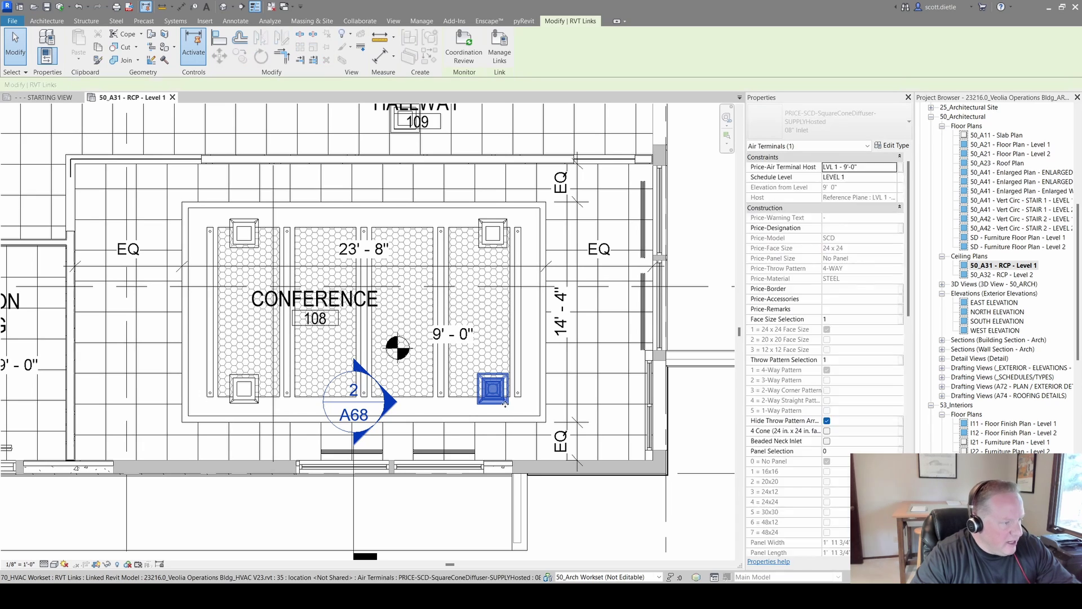
{"action": "key", "text": "Escape"}
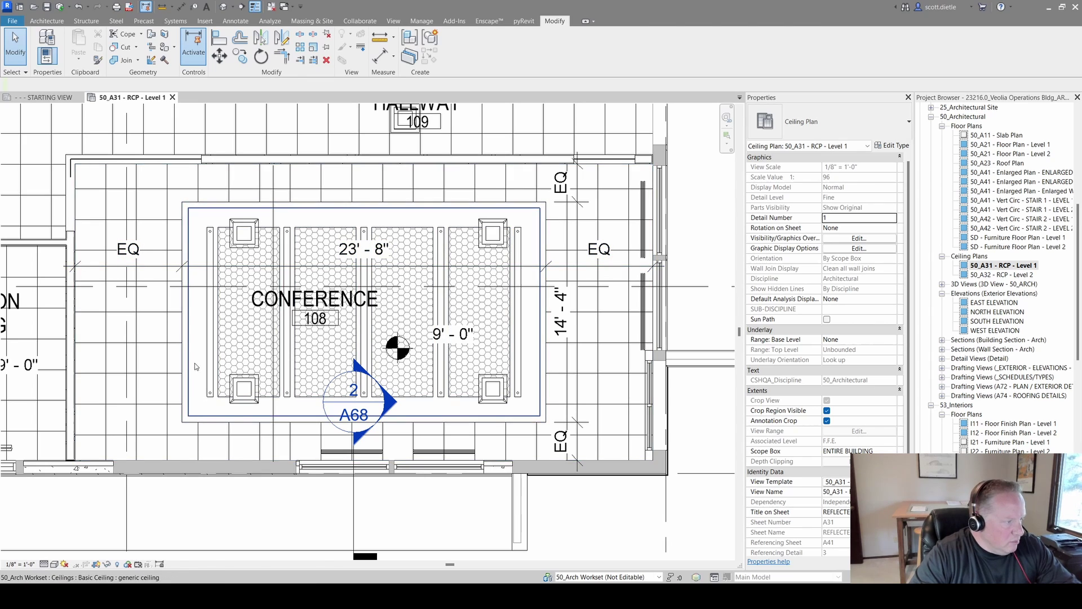
{"action": "left_click", "coordinate": [321, 305]}
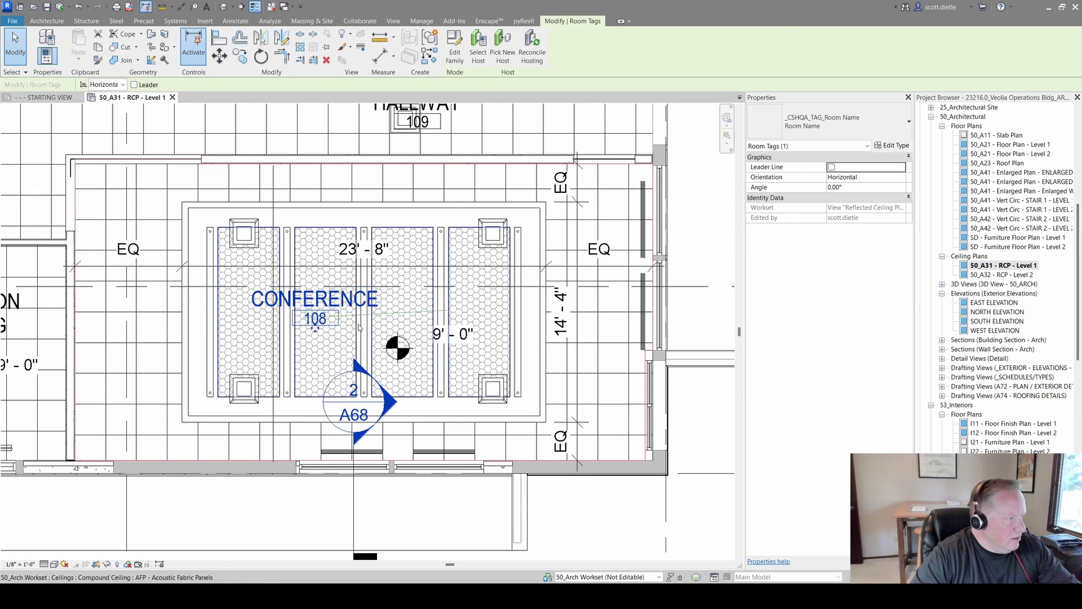
{"action": "key", "text": "Escape"}
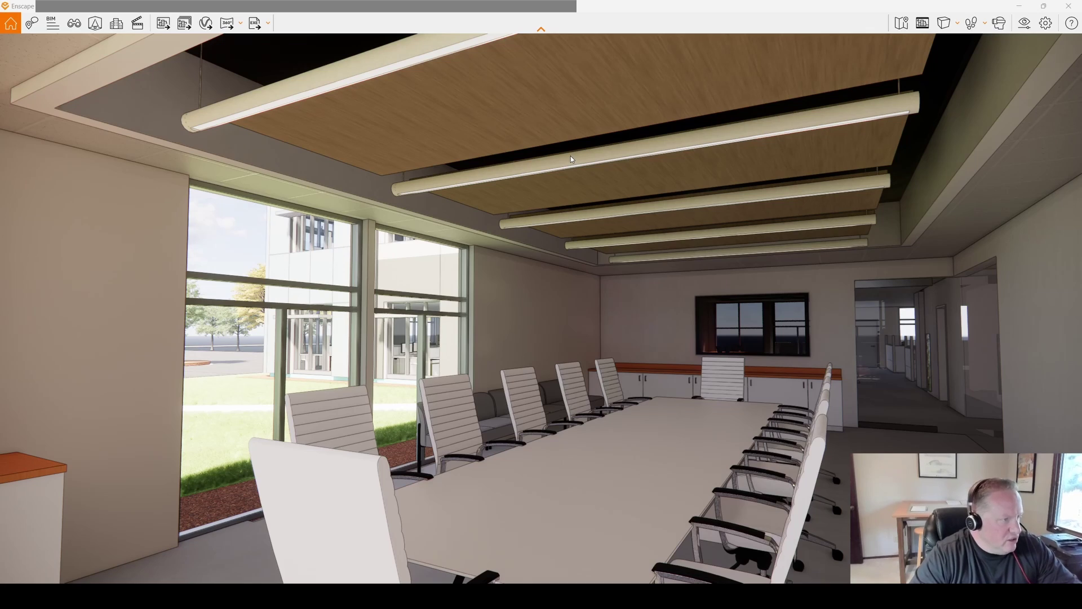
Step: Tilt the Enscape camera down toward the wood ceiling panels above the conference table
{"action": "left_click_drag", "start_coordinate": [572, 159], "coordinate": [572, 203]}
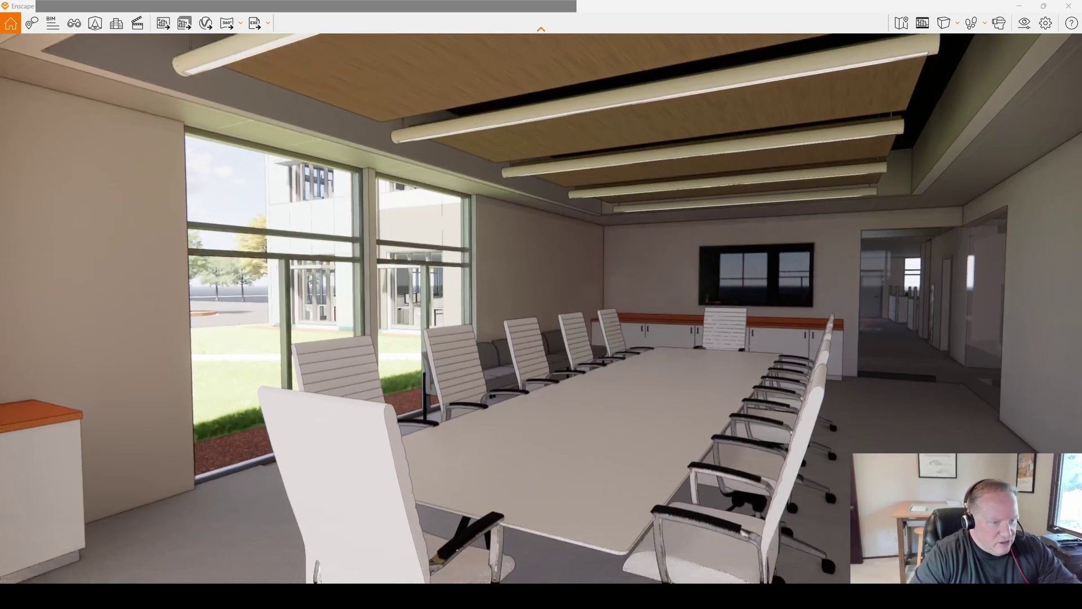